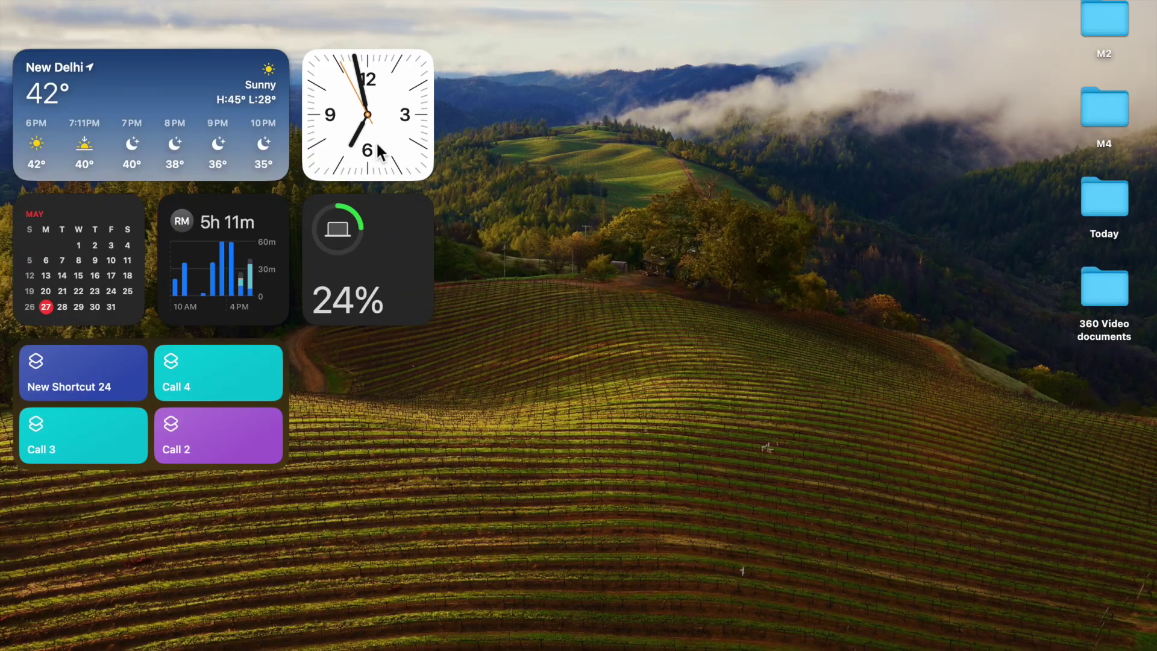
# Move the clock widget right and place the weather widget in the top row beside it.
pyautogui.moveTo(370, 132); pyautogui.dragTo(665, 135)
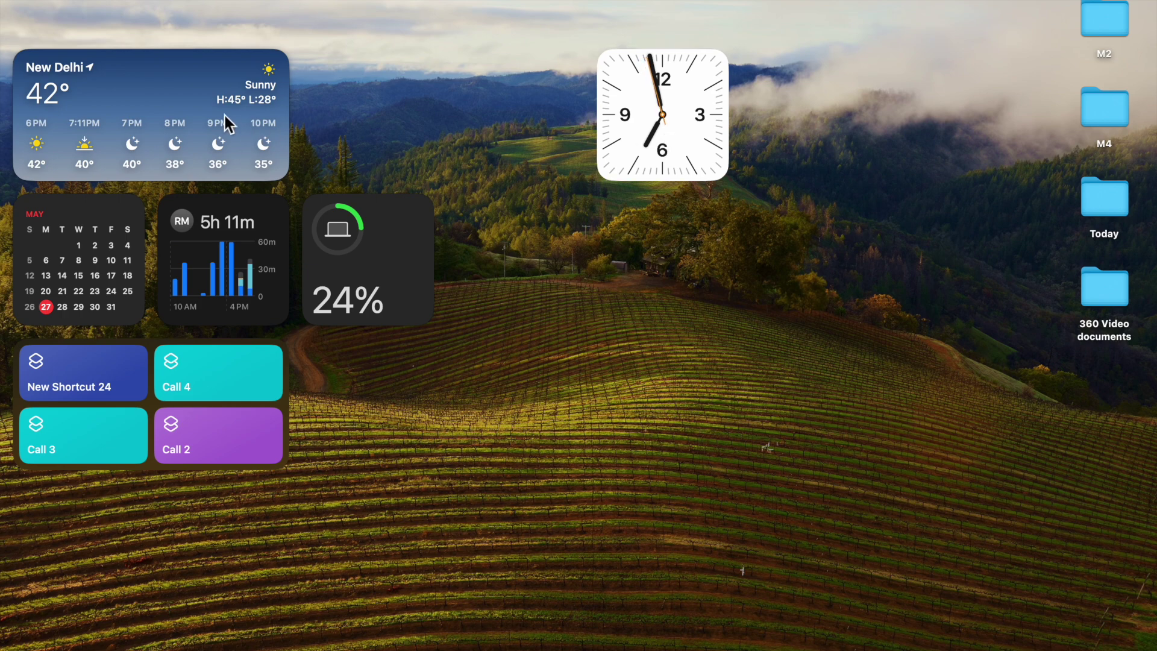
pyautogui.moveTo(228, 124); pyautogui.dragTo(519, 125)
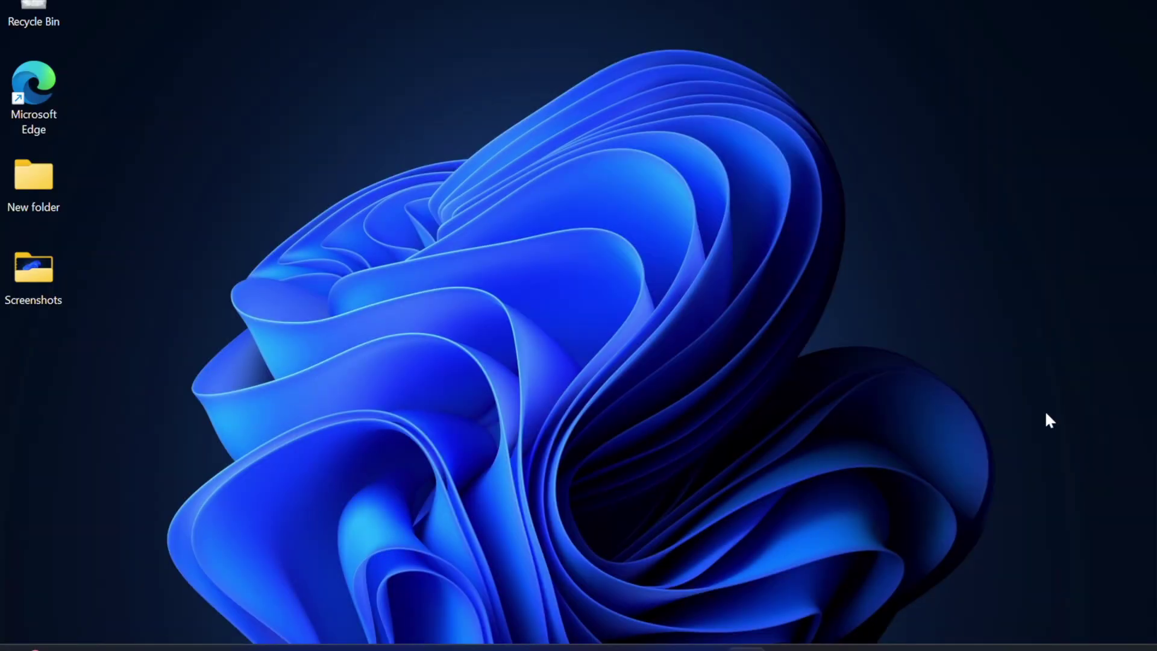
# Open the Windows 11 Copilot side panel with Win+C.
pyautogui.press('super+c')
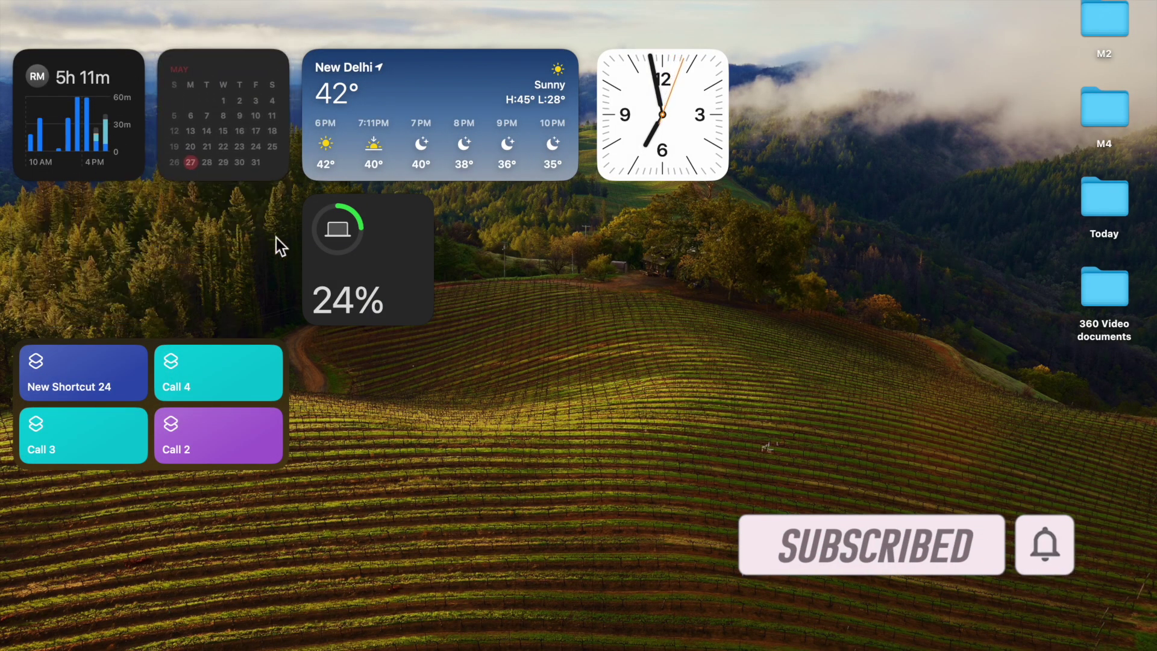
# Move the battery widget to the top row, shortcuts under screen time, and the clock top-right.
pyautogui.moveTo(363, 247)
pyautogui.mouseDown()
pyautogui.moveTo(841, 156)
pyautogui.moveTo(816, 121)
pyautogui.mouseUp()
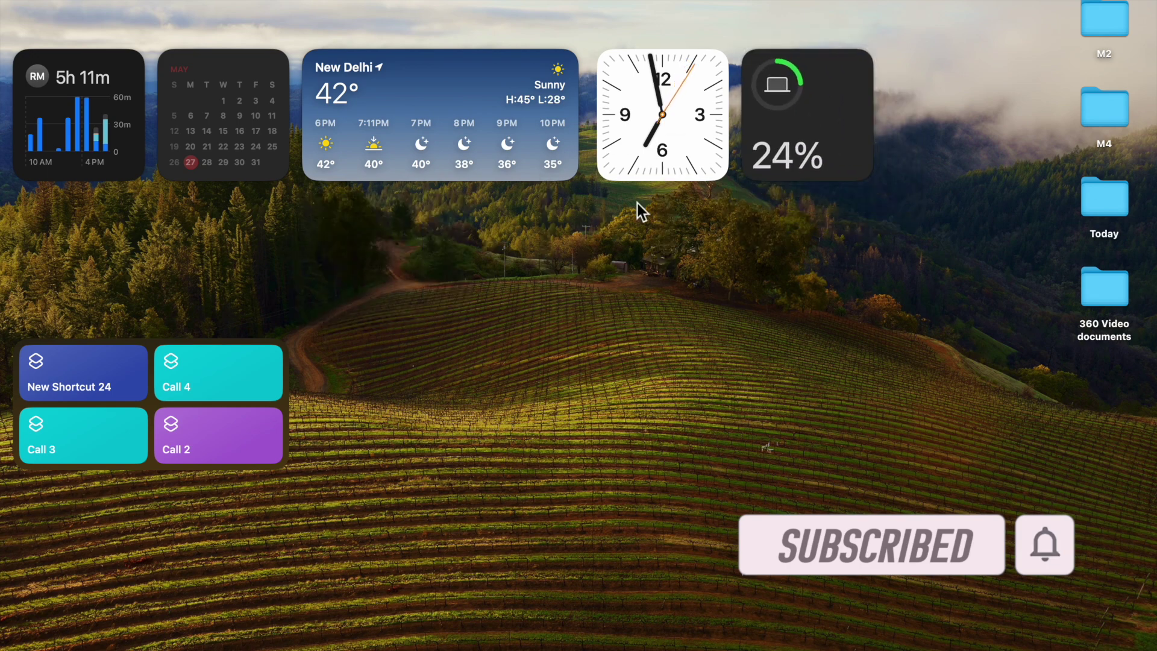
pyautogui.moveTo(262, 375); pyautogui.dragTo(287, 252)
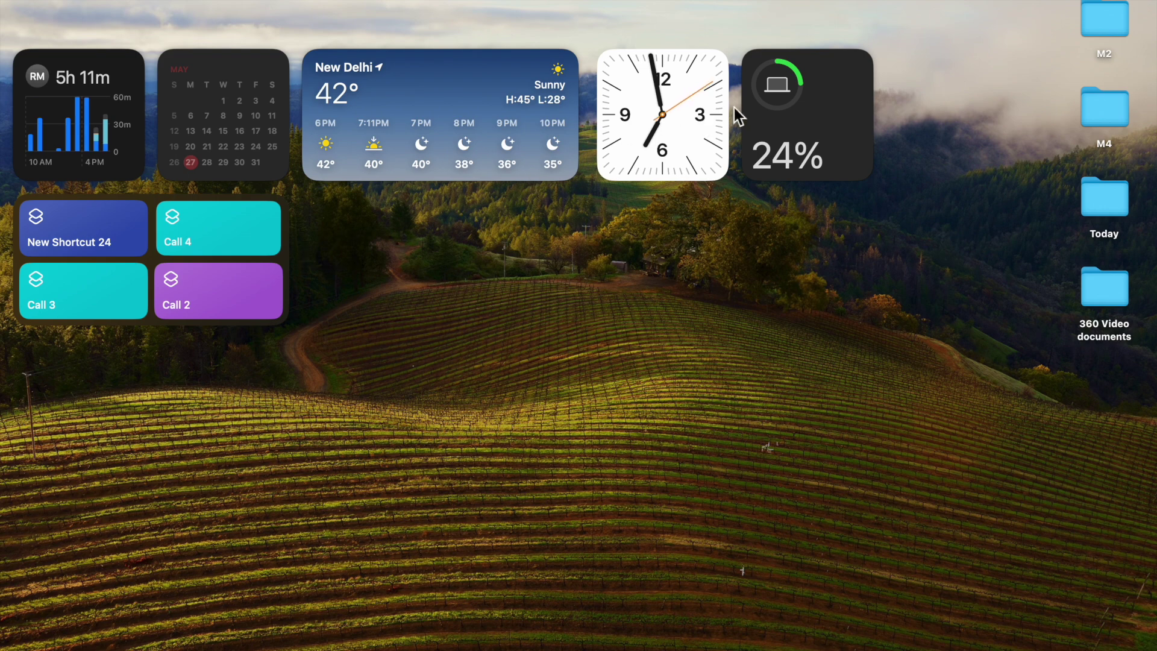
pyautogui.moveTo(687, 99); pyautogui.dragTo(1017, 81)
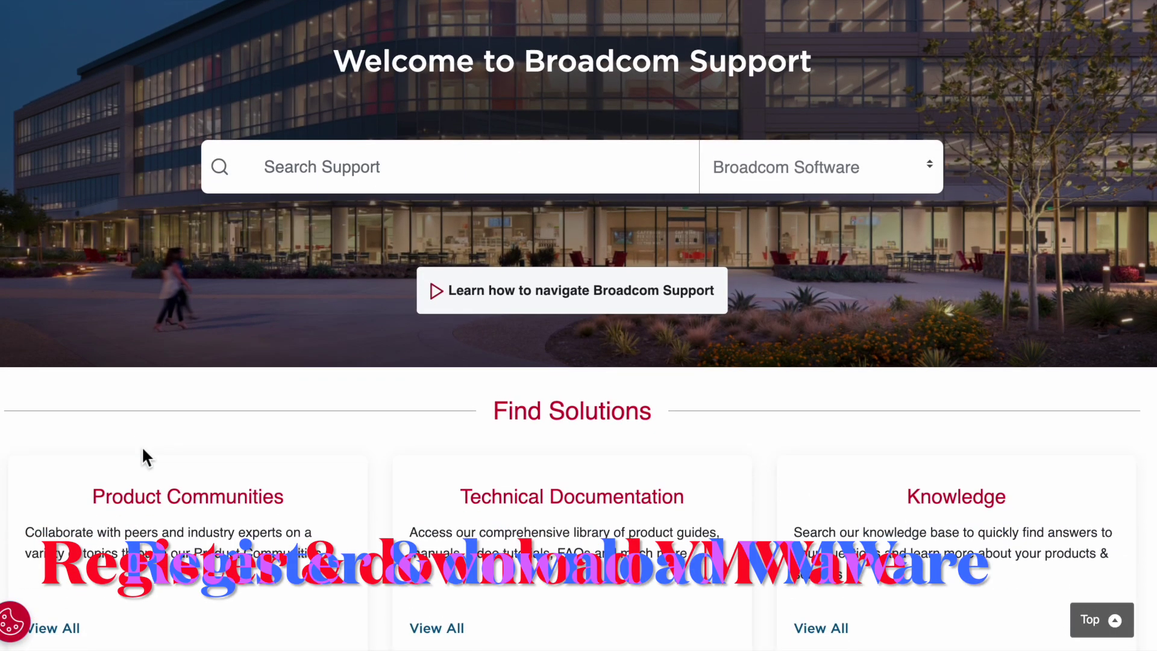
pyautogui.scroll(-3, 142, 446)
pyautogui.scroll(6, 143, 445)
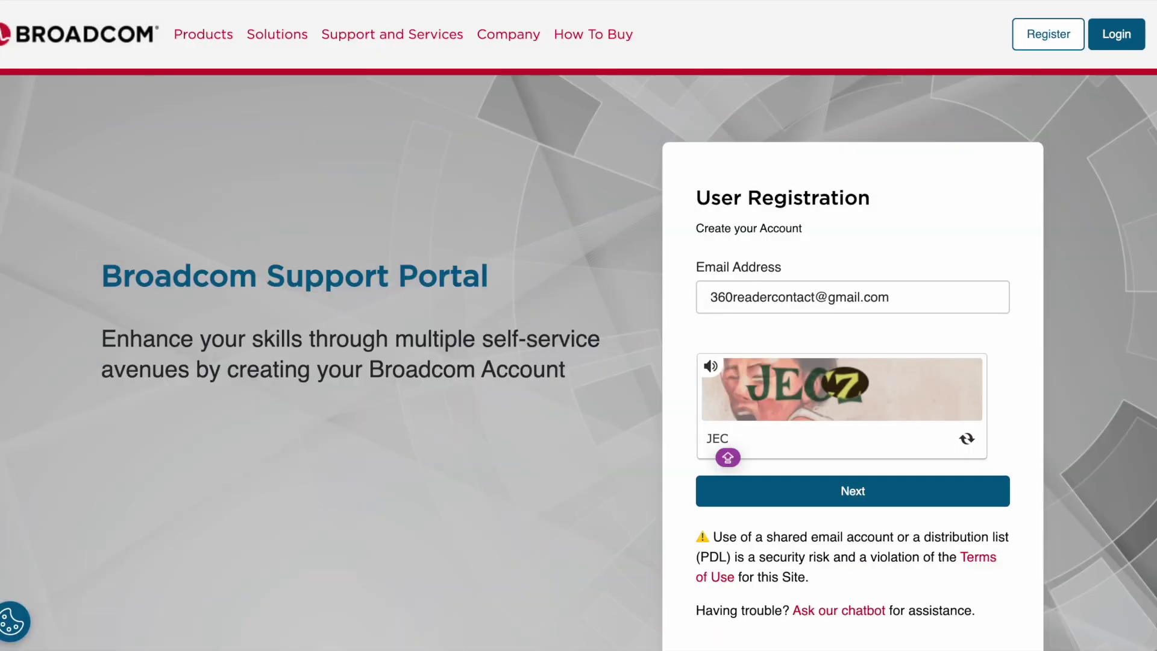
pyautogui.write('7')
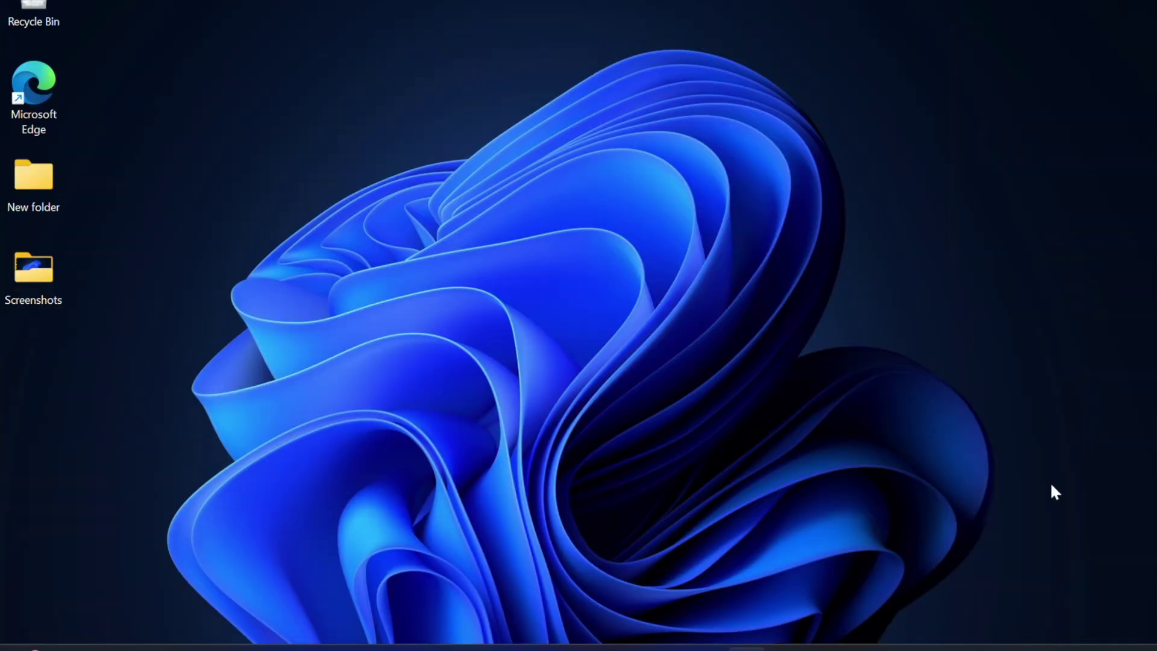
# Open Copilot, advance its suggestions five cards, and move the battery widget below the shortcuts.
pyautogui.press('super+c')
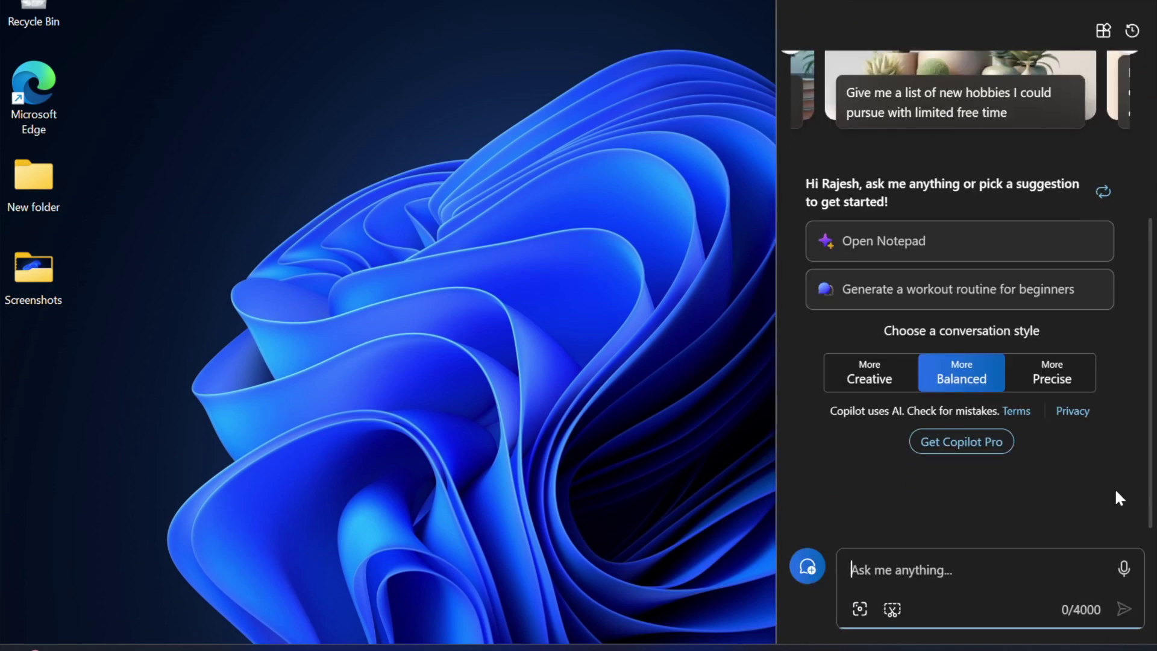
pyautogui.scroll(3, 1114, 487)
pyautogui.scroll(1, 1120, 499)
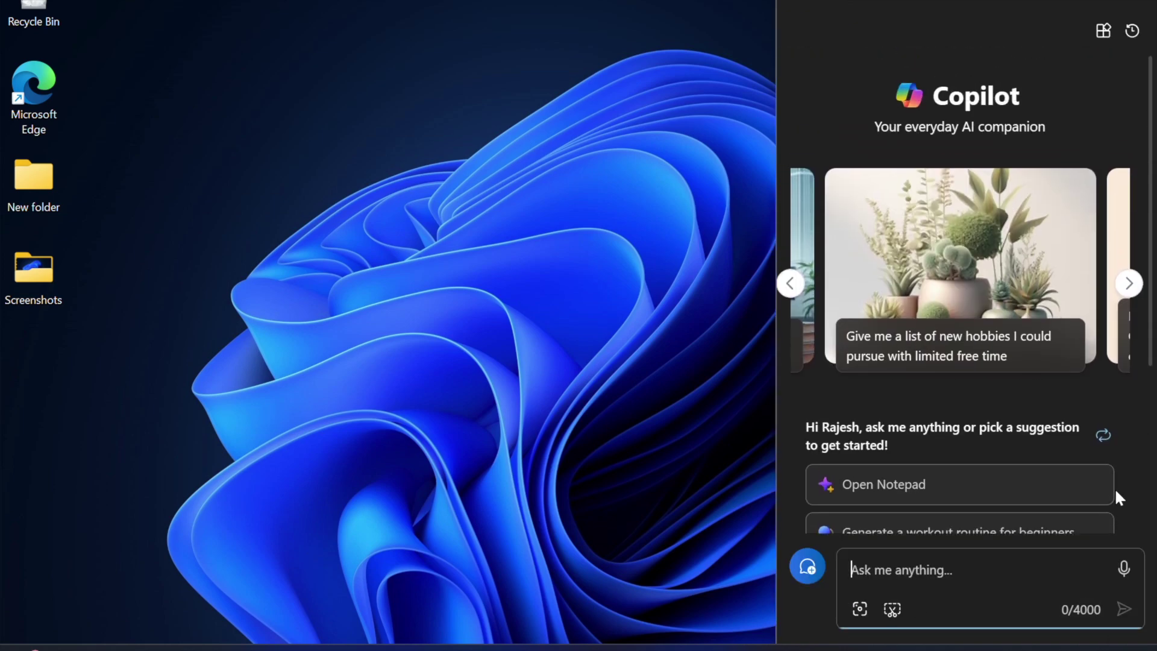
pyautogui.click(1131, 283)
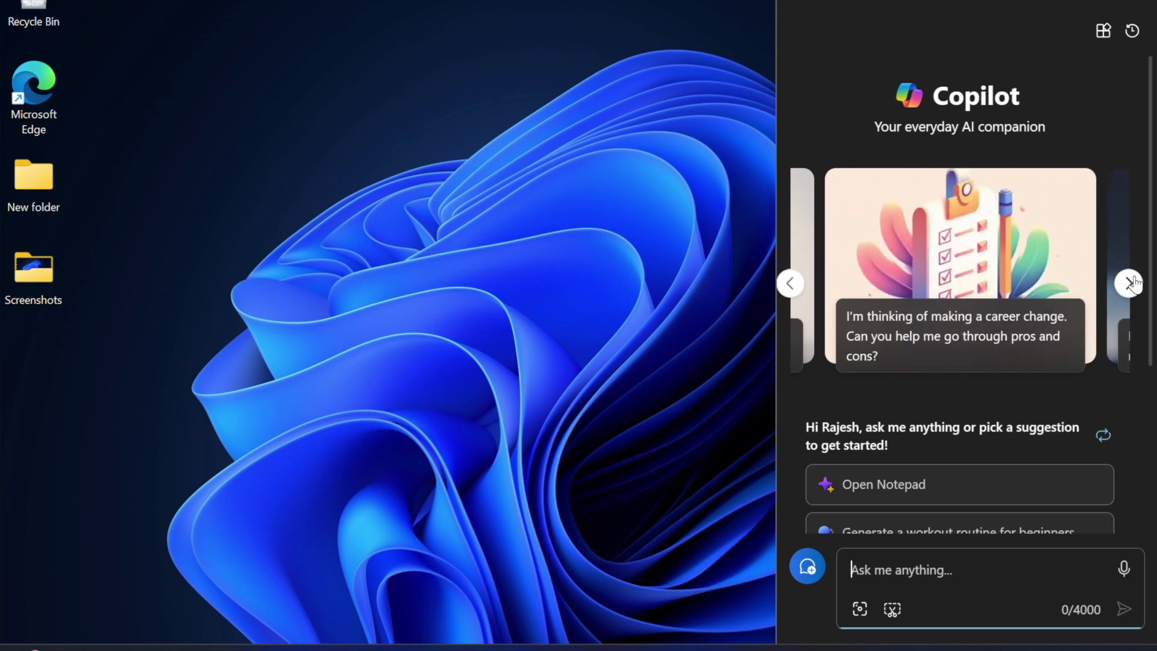
pyautogui.click(1130, 284)
pyautogui.click(1130, 284)
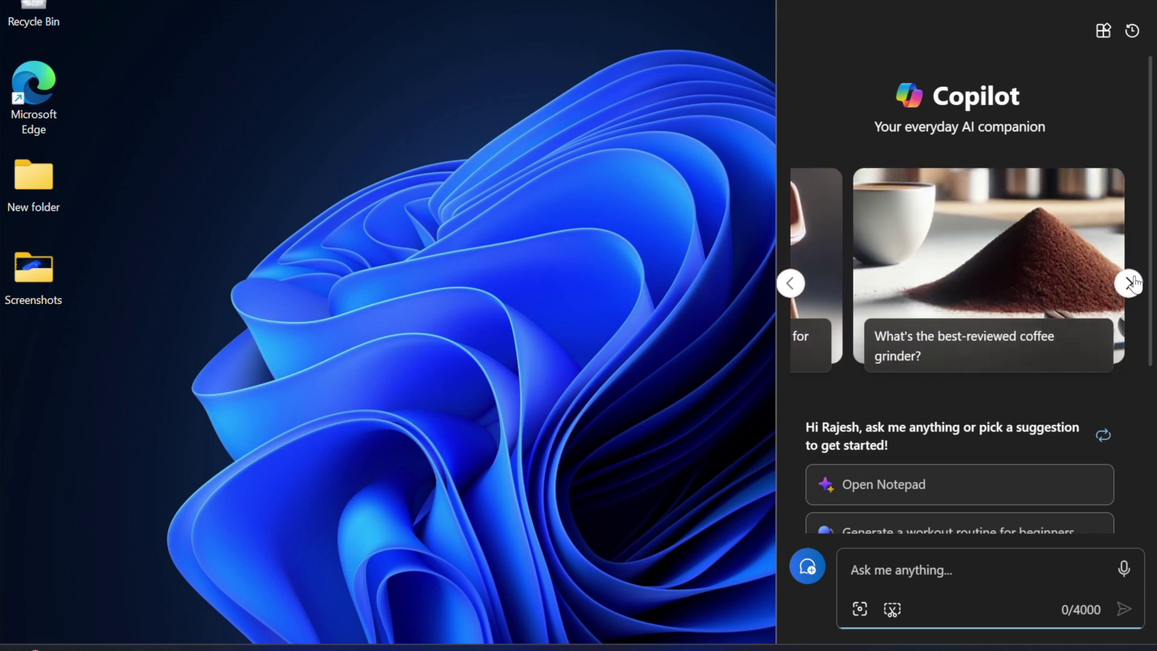
pyautogui.click(1131, 283)
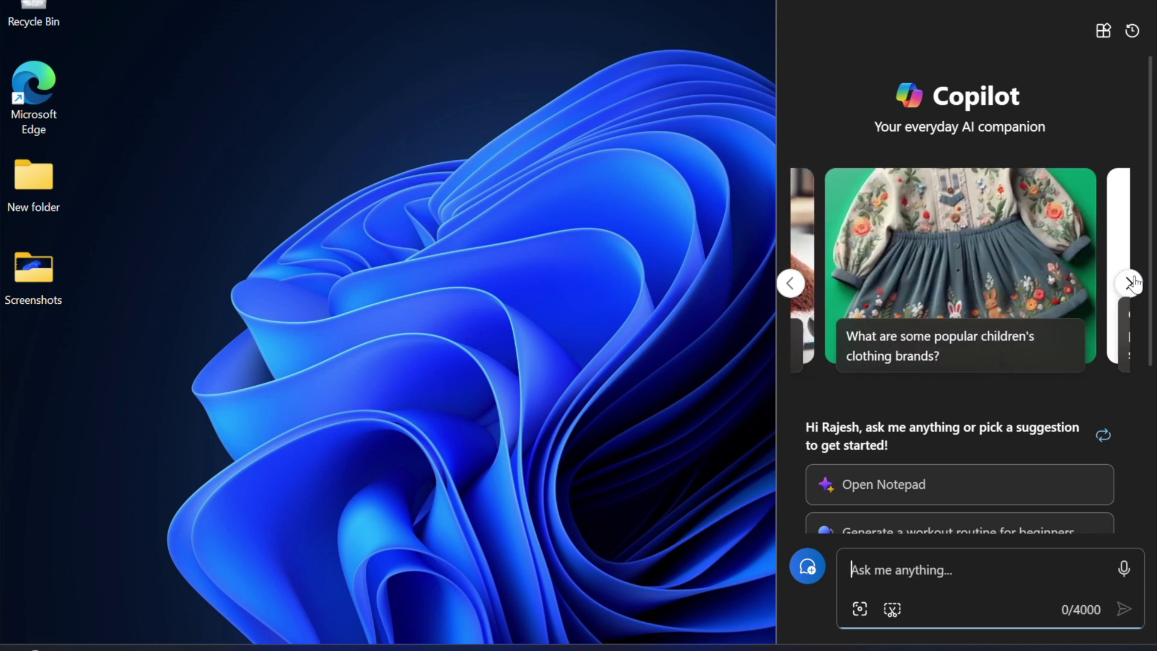
pyautogui.click(1131, 283)
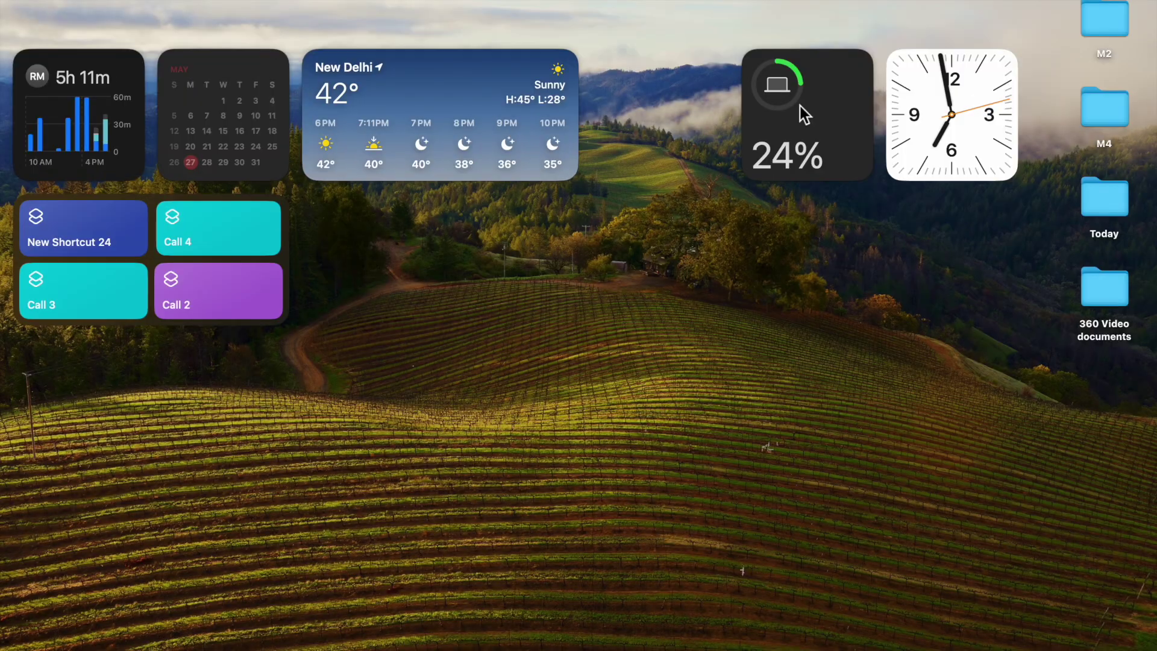
pyautogui.moveTo(800, 106); pyautogui.dragTo(130, 398)
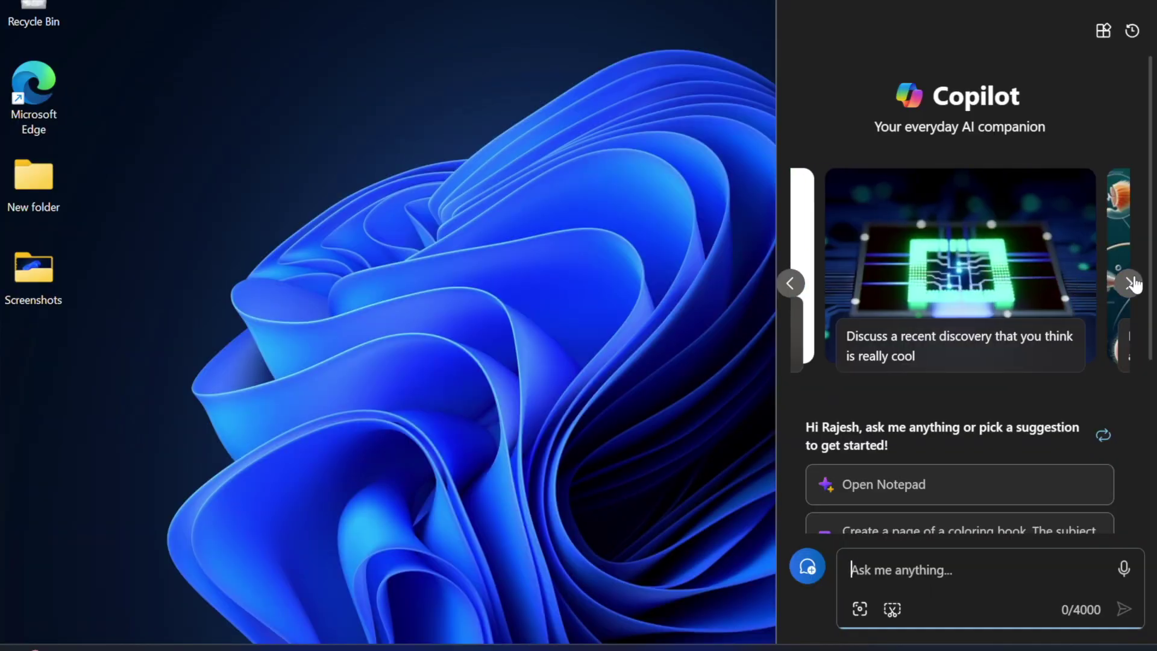
# Advance Copilot's suggestion carousel ten more cards to the love-song proposal card.
pyautogui.click(1133, 283)
pyautogui.click(1132, 283)
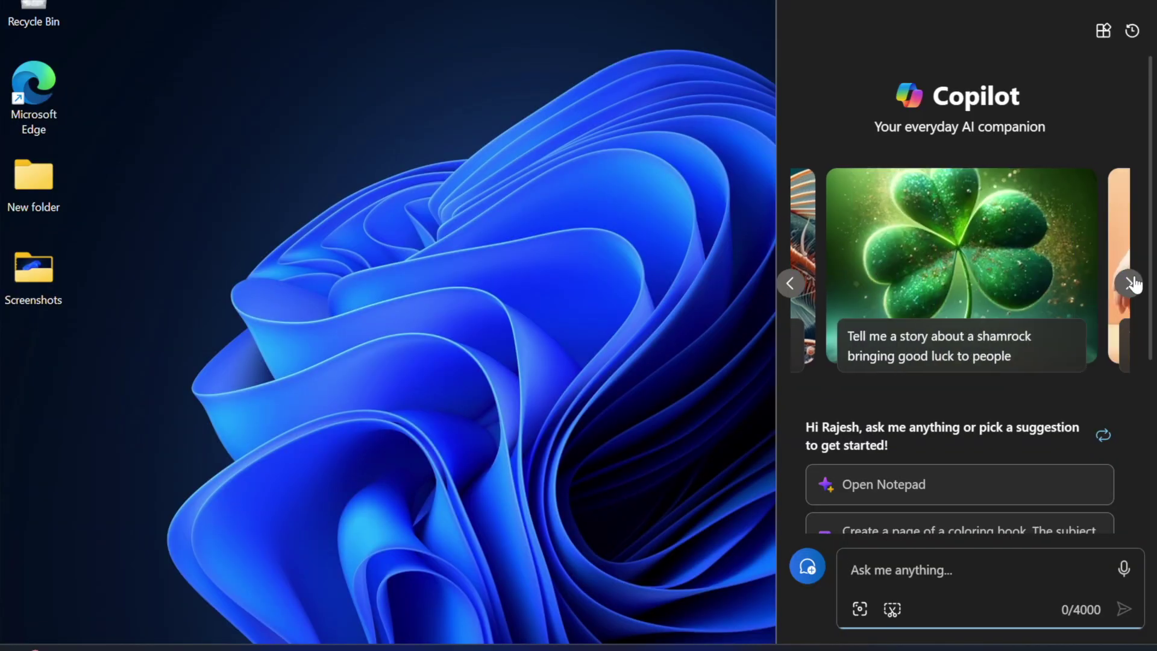
pyautogui.click(1132, 283)
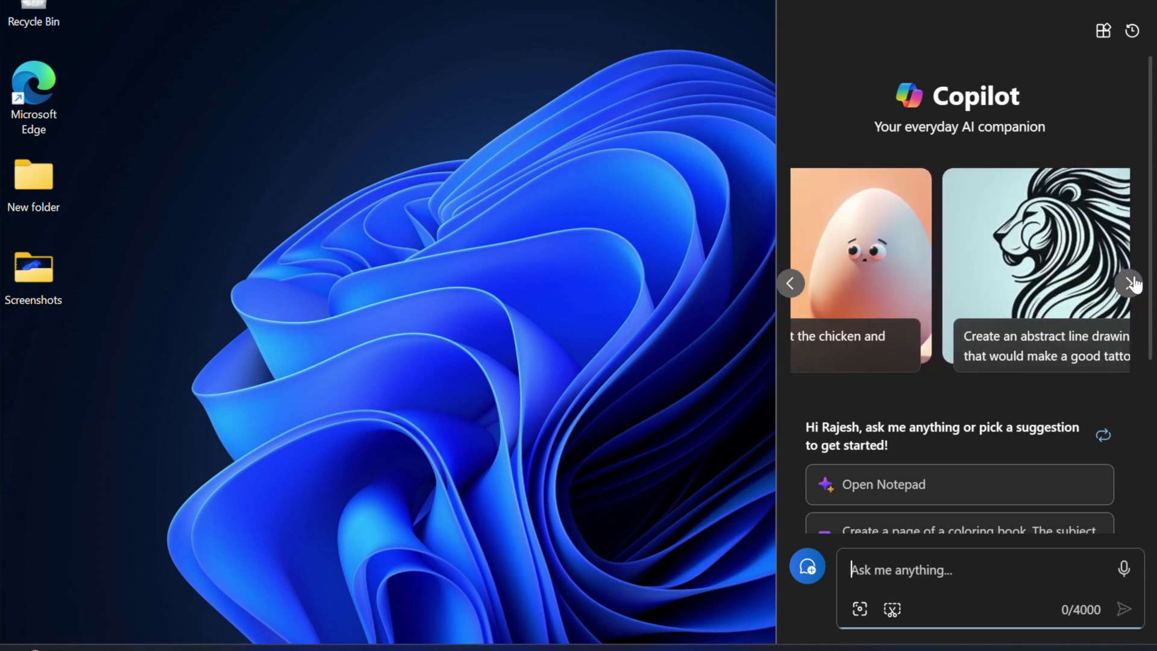
pyautogui.click(1133, 284)
pyautogui.click(1132, 283)
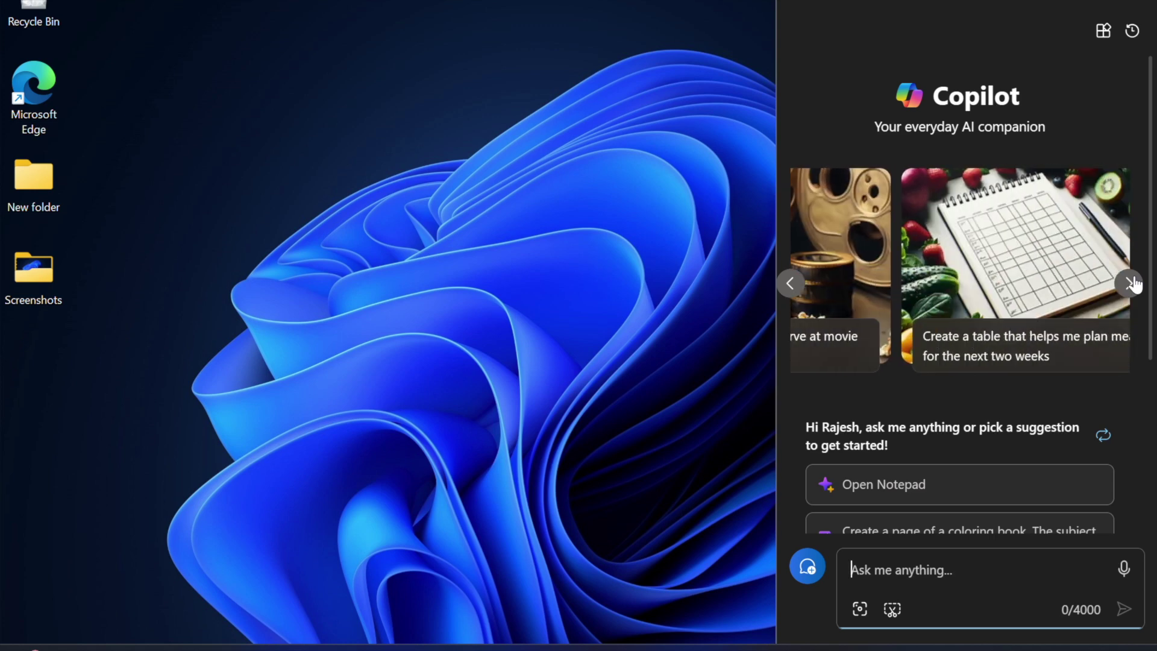
pyautogui.click(1132, 283)
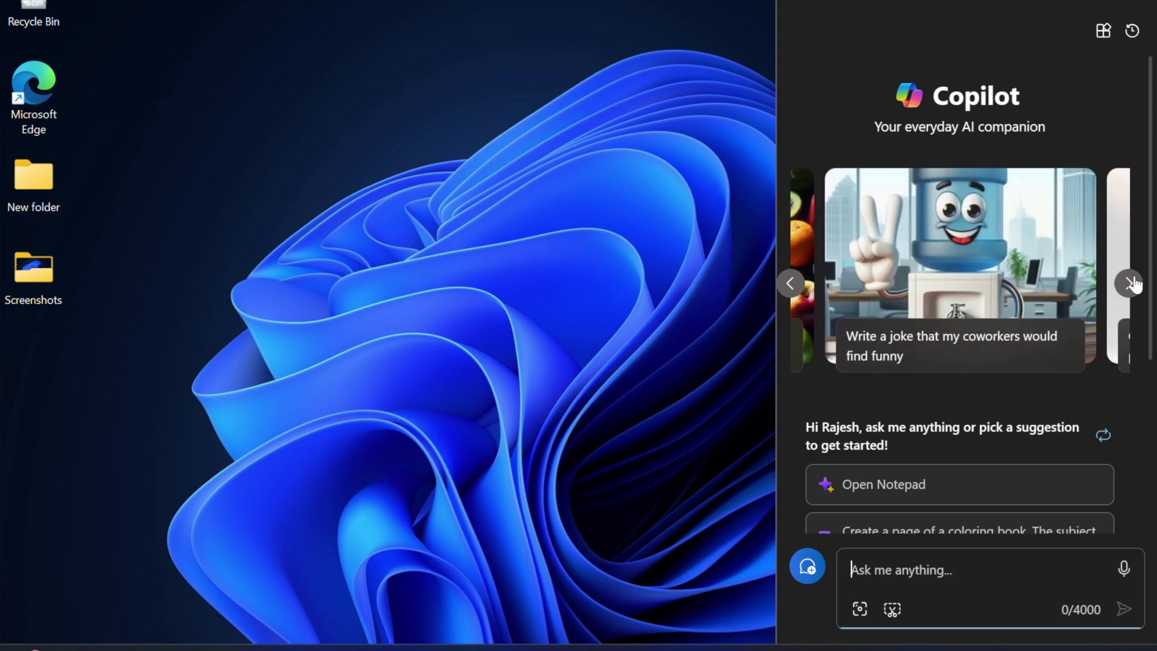
pyautogui.click(1132, 284)
pyautogui.click(1133, 284)
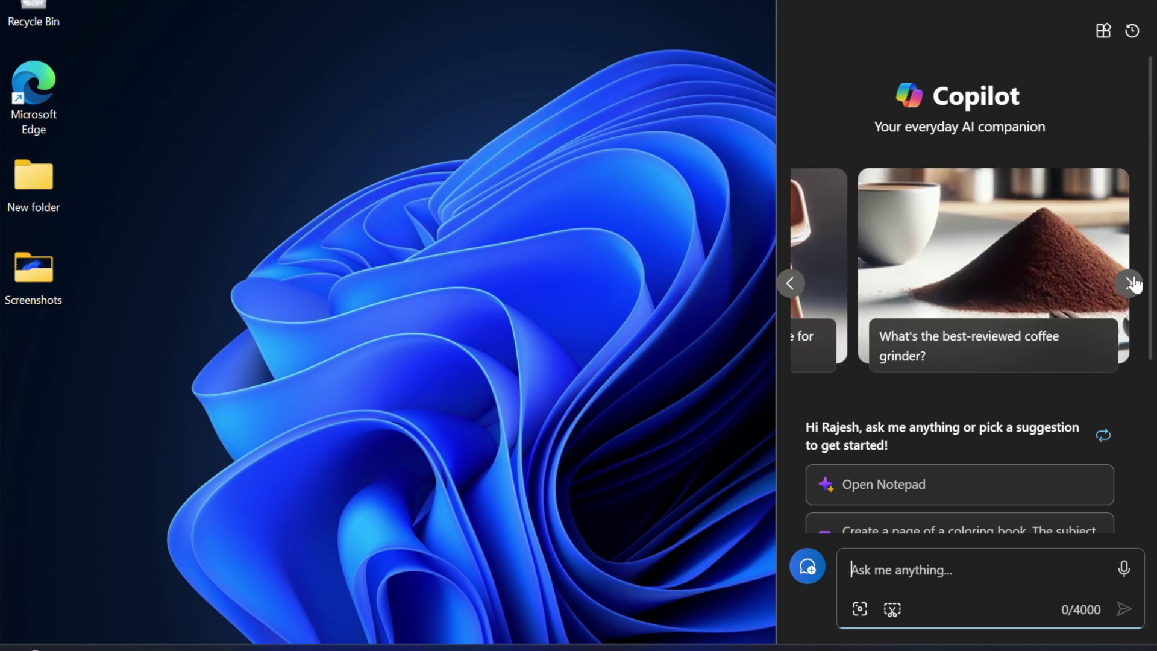
pyautogui.click(1133, 283)
pyautogui.click(1132, 284)
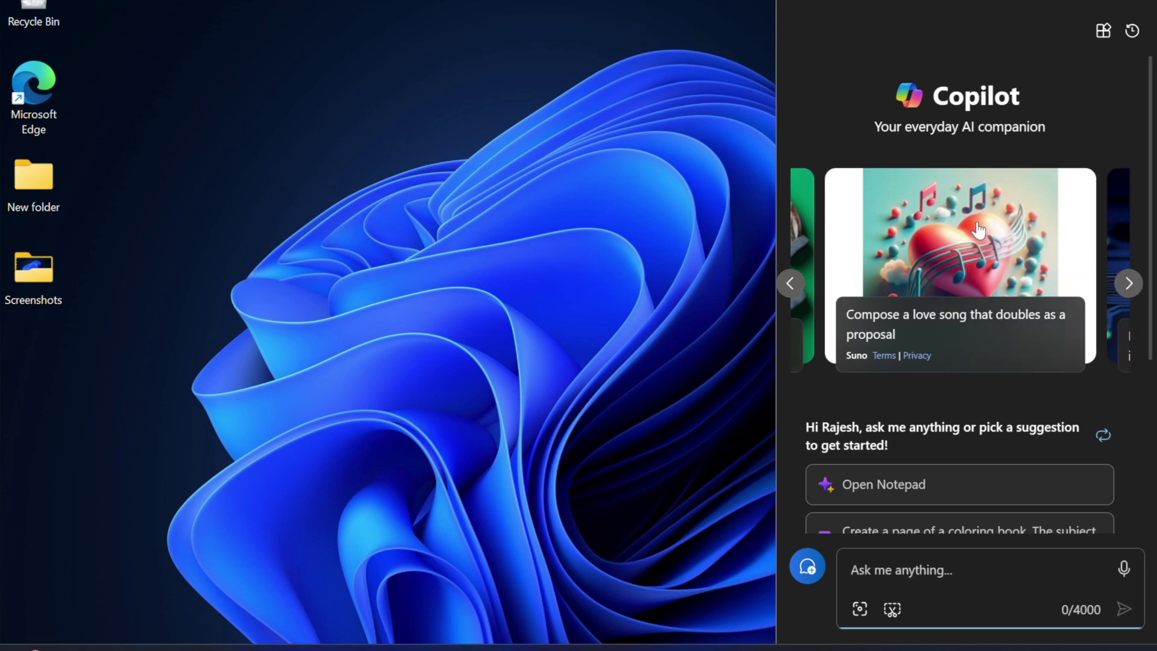